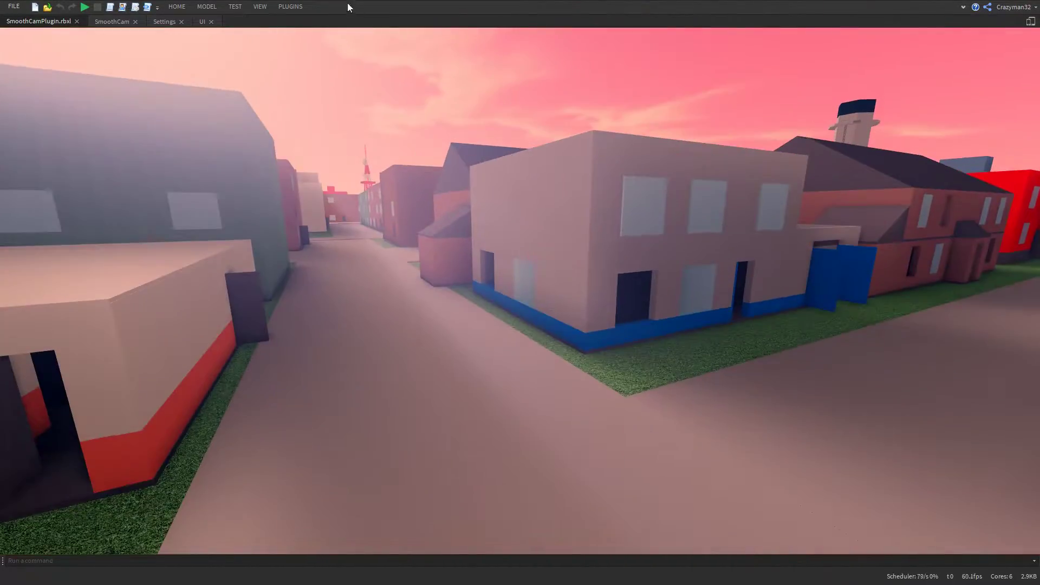
Show the Plugins ribbon so the Smooth Camera plugin is listed.
{"action": "left_click", "coordinate": [290, 7]}
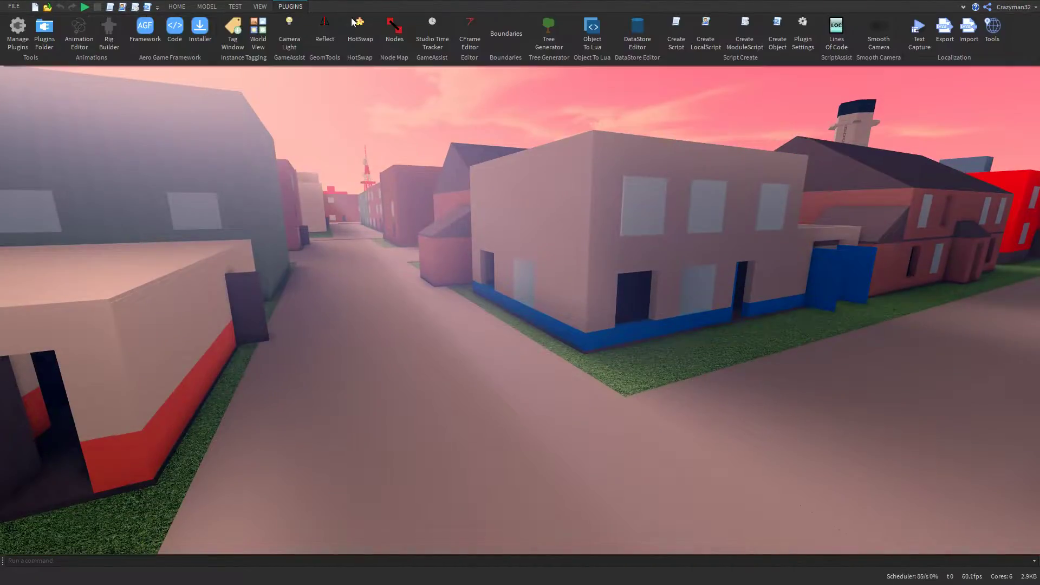
Open the Smooth Camera settings panel docked on the right.
{"action": "left_click", "coordinate": [878, 40]}
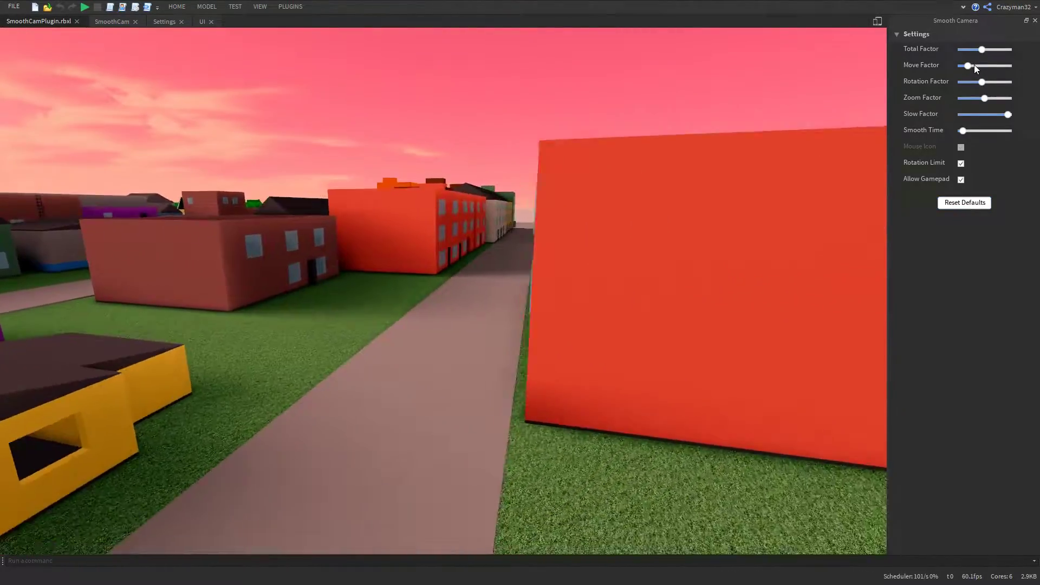
Try Move Factor at its minimum and maximum, then reset the sliders to defaults.
{"action": "left_click_drag", "start_coordinate": [968, 66], "coordinate": [931, 73]}
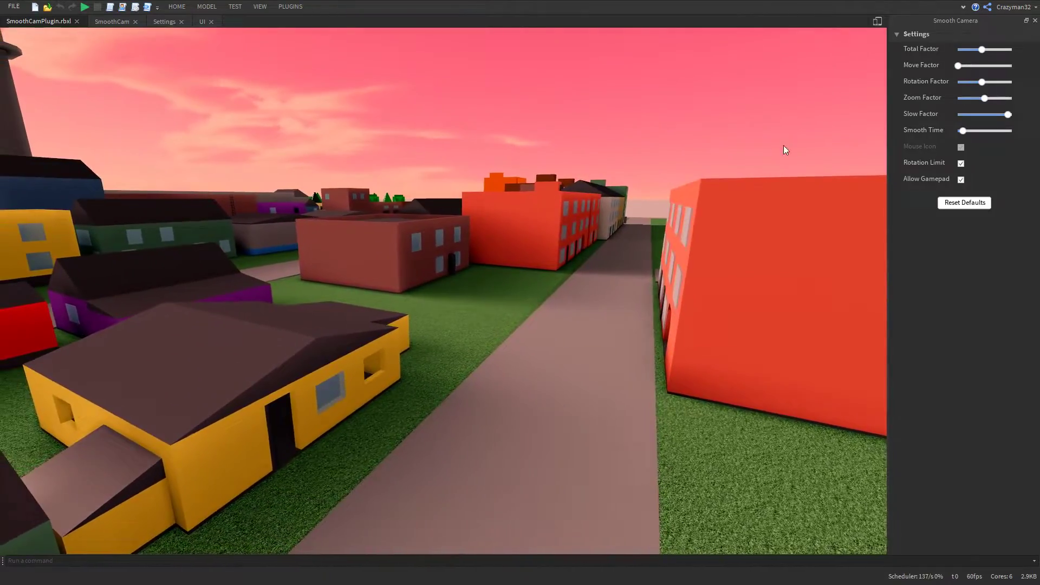
{"action": "left_click_drag", "start_coordinate": [959, 65], "coordinate": [1012, 66]}
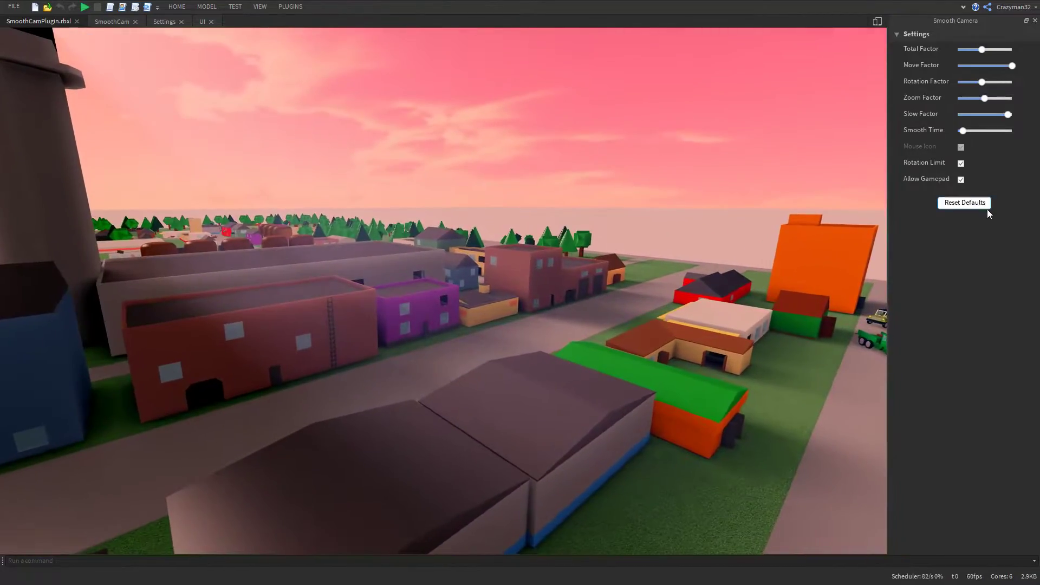
{"action": "left_click", "coordinate": [983, 206]}
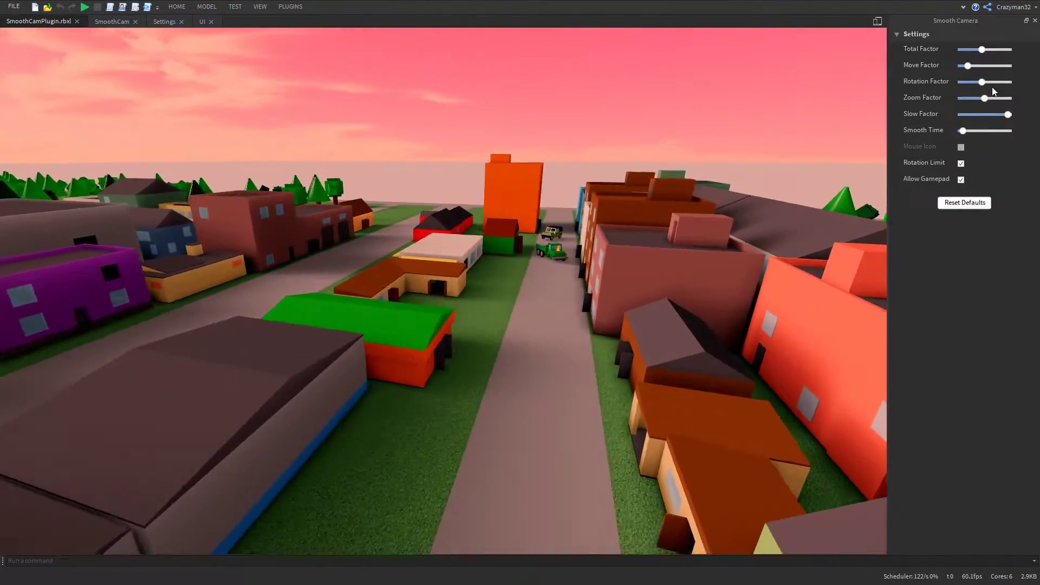
Drop Rotation Factor to its minimum, then raise it to maximum while looking over the town.
{"action": "right_click_drag", "start_coordinate": [567, 158], "coordinate": [564, 158]}
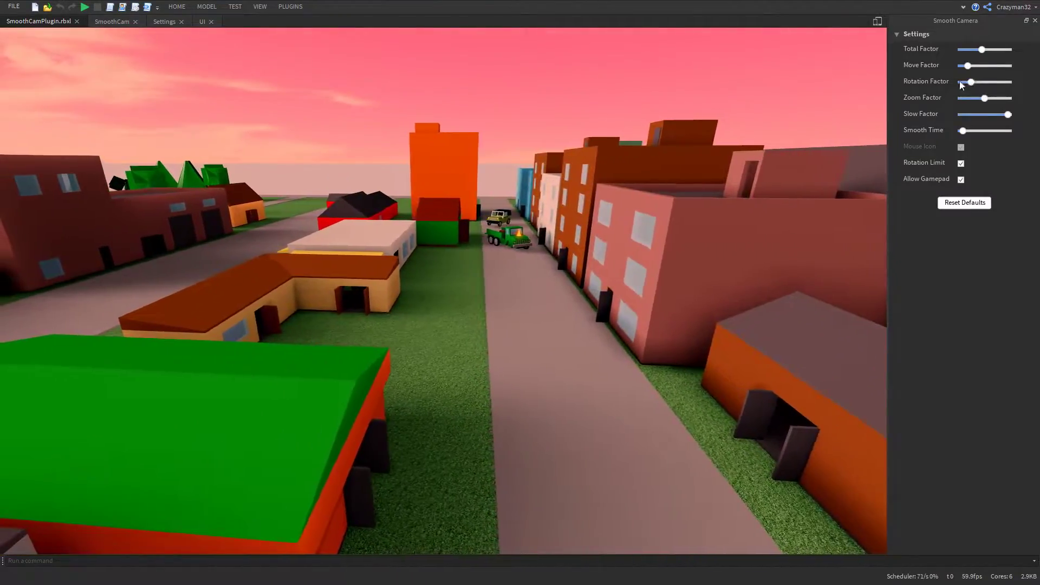
{"action": "left_click_drag", "start_coordinate": [978, 82], "coordinate": [958, 82]}
{"action": "right_click_drag", "start_coordinate": [642, 191], "coordinate": [642, 193]}
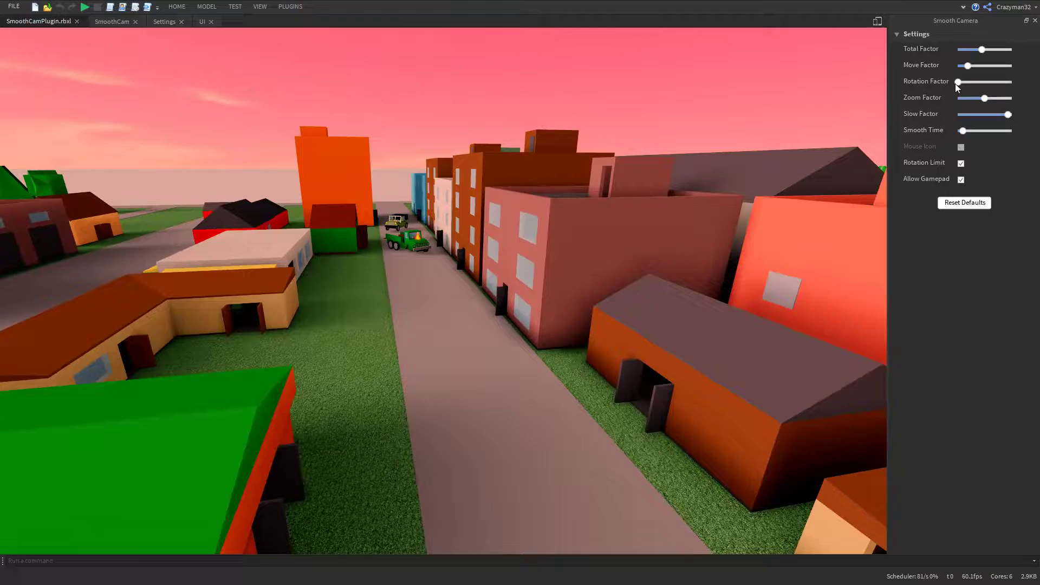
{"action": "right_click_drag", "start_coordinate": [390, 156], "coordinate": [390, 155]}
Reset the sliders to defaults and push Zoom Factor to its maximum while looking down the street.
{"action": "left_click", "coordinate": [958, 202]}
{"action": "right_click_drag", "start_coordinate": [603, 174], "coordinate": [599, 100]}
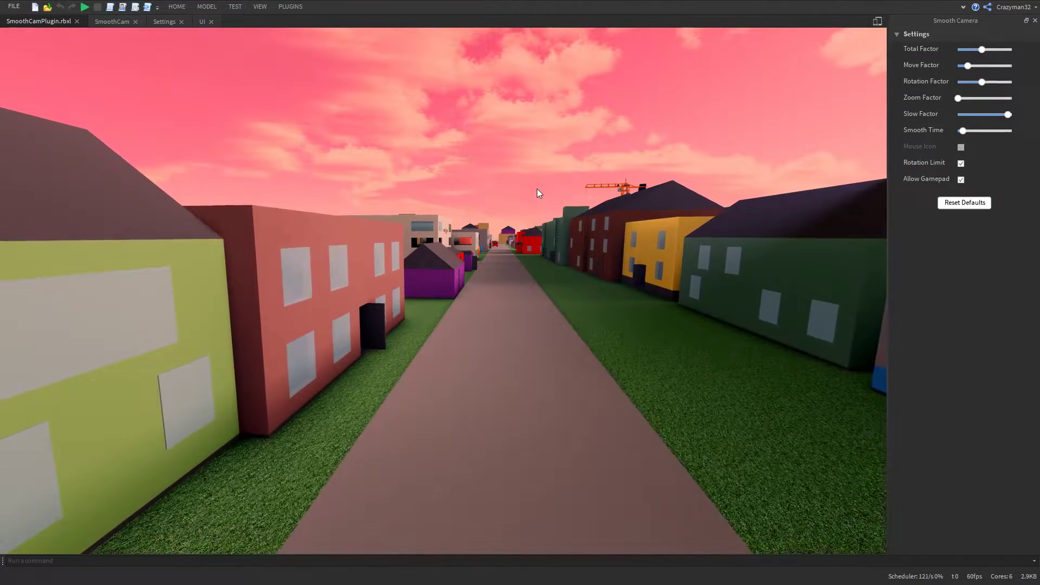
{"action": "left_click", "coordinate": [1009, 98]}
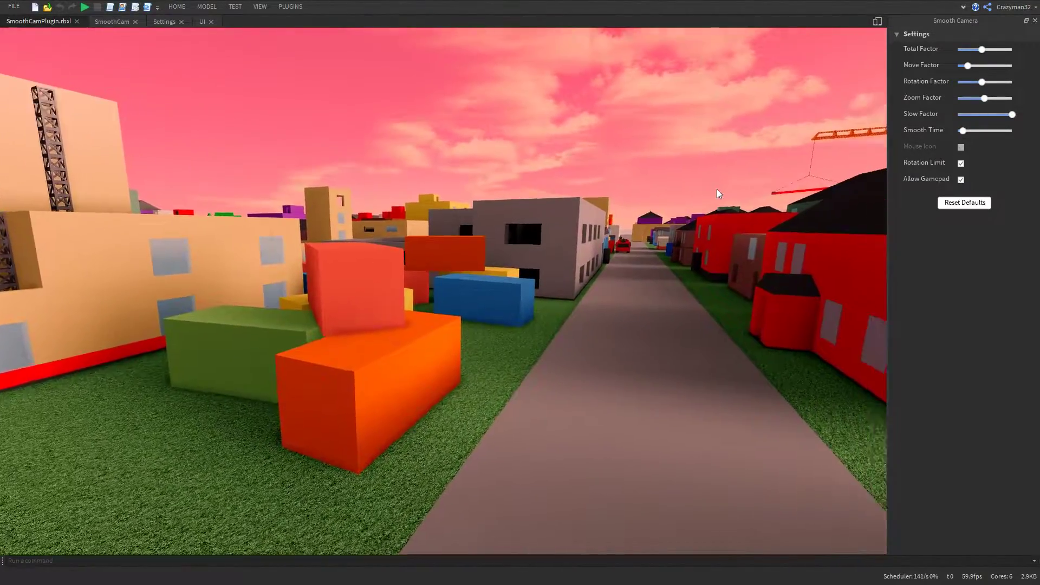
With maximum Smooth Time, fly past the grey building and boxes, down the street past the red truck.
{"action": "right_click_drag", "start_coordinate": [717, 190], "coordinate": [650, 192]}
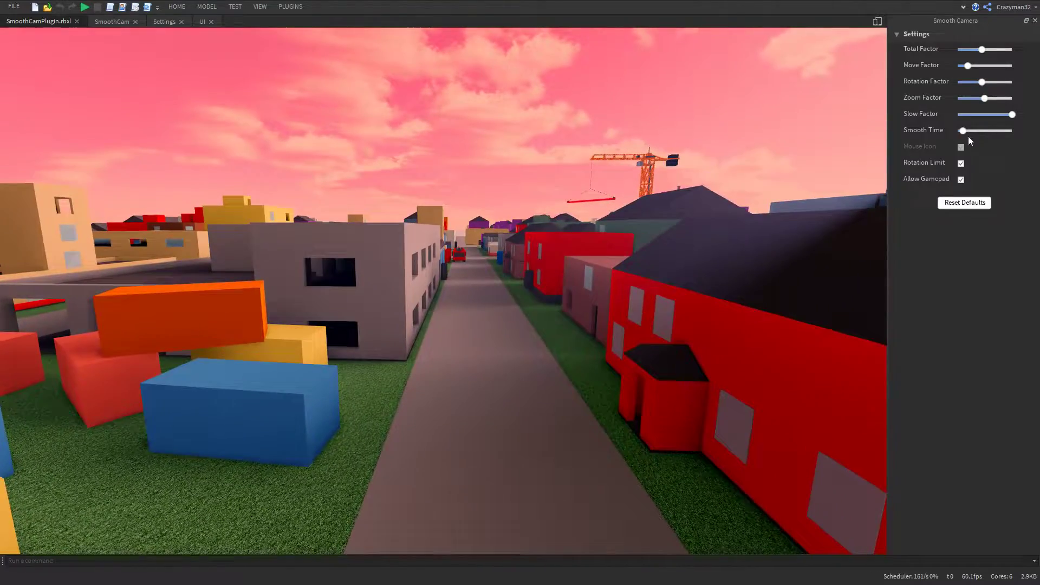
{"action": "right_click_drag", "start_coordinate": [727, 176], "coordinate": [639, 183]}
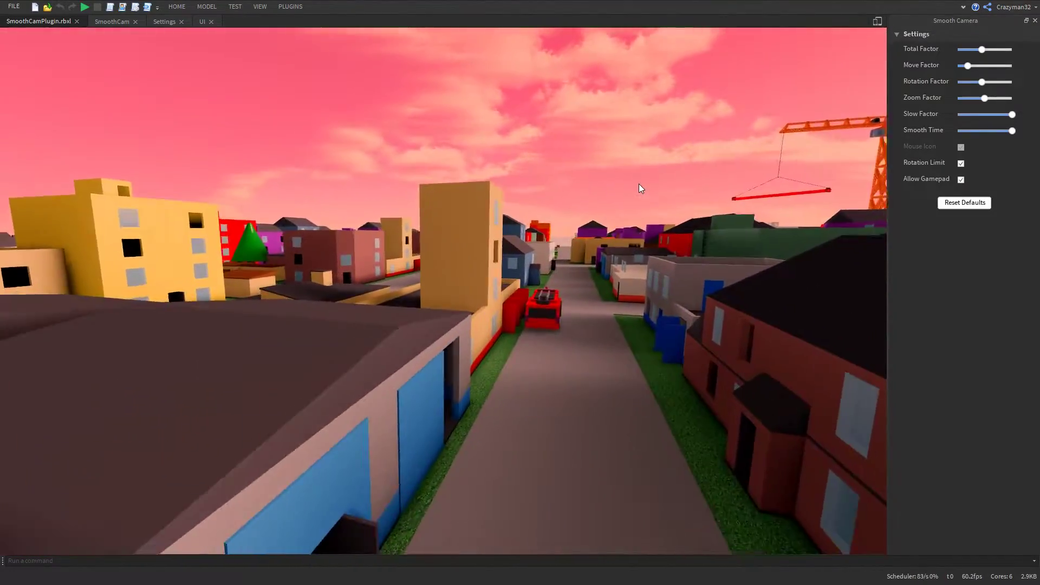
{"action": "right_click_drag", "start_coordinate": [452, 197], "coordinate": [668, 175]}
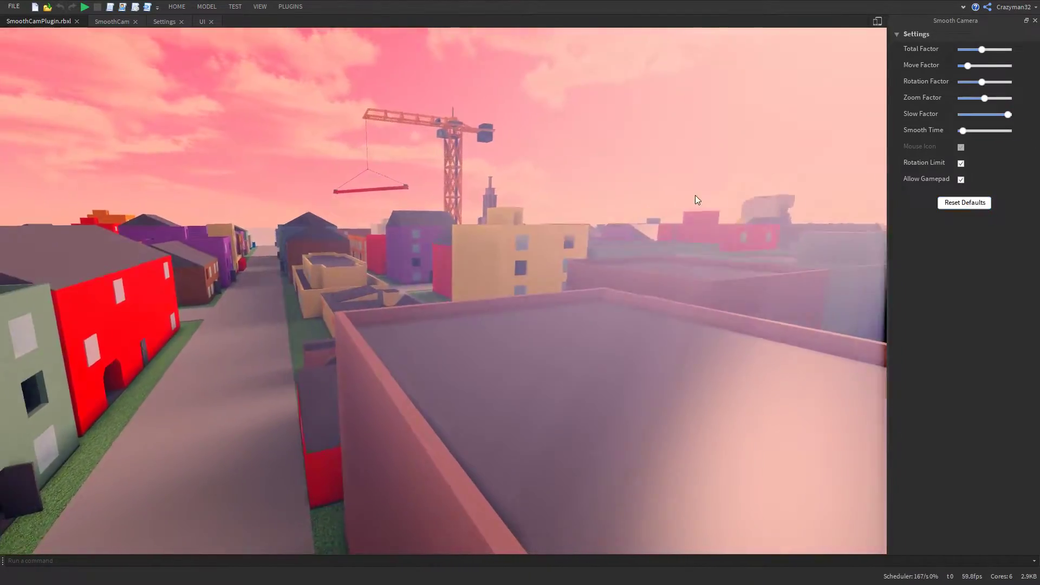
Fly toward the crane, back down the street, then turn and pass the red building.
{"action": "key", "text": "w"}
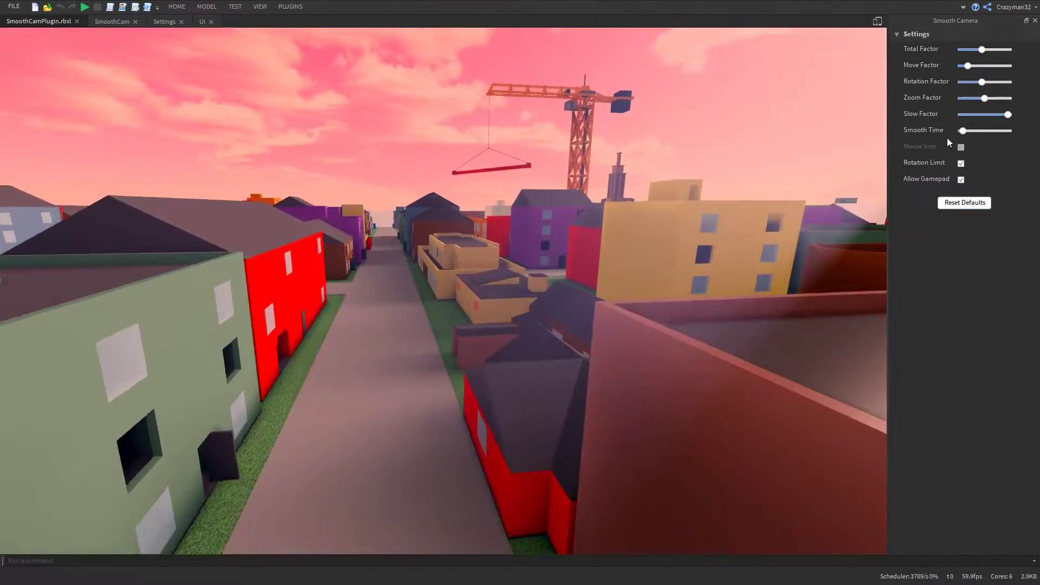
{"action": "key", "text": "w"}
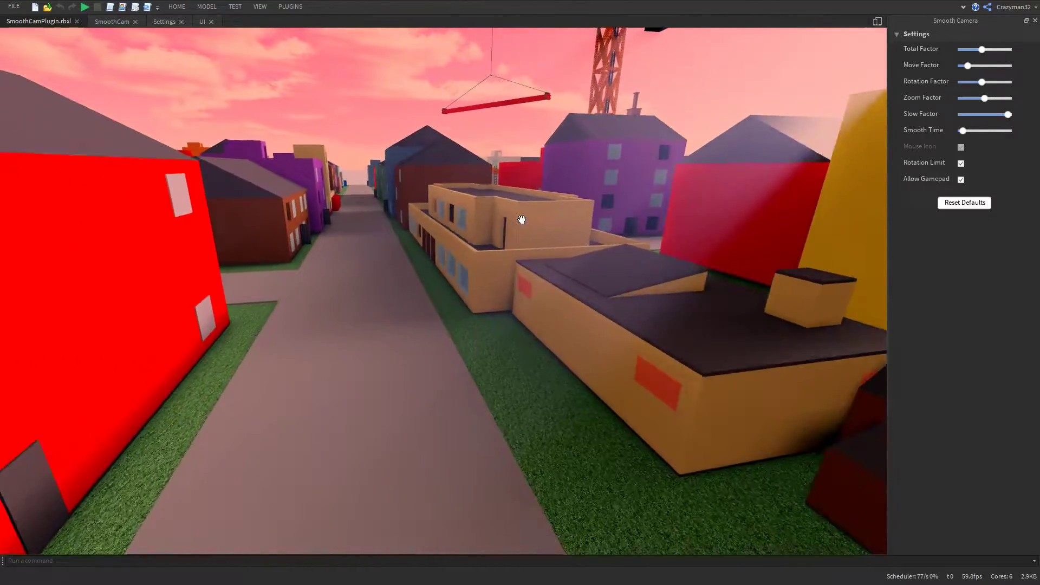
{"action": "key", "text": "s"}
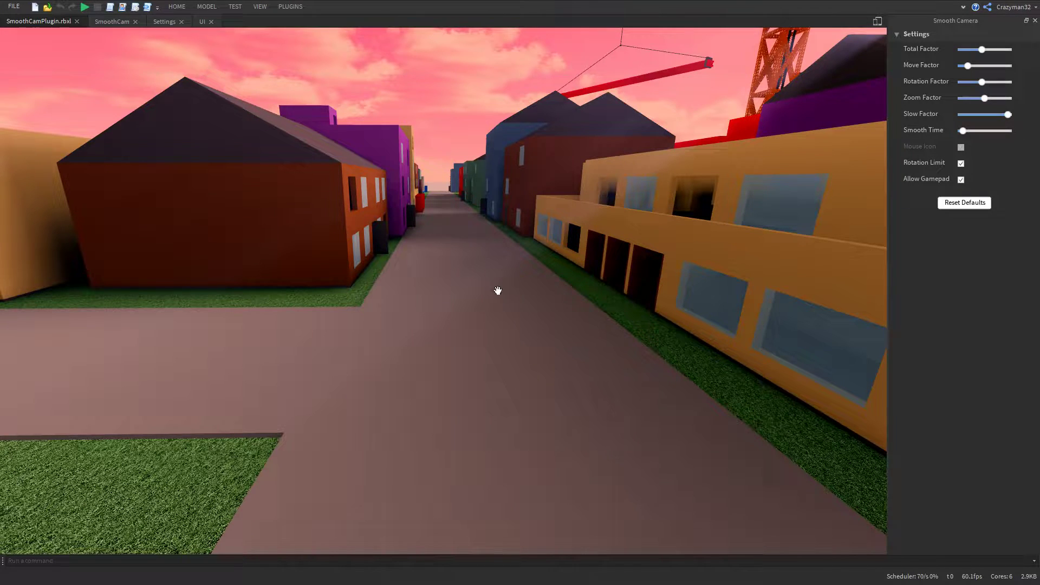
{"action": "right_click_drag", "start_coordinate": [855, 164], "coordinate": [741, 206]}
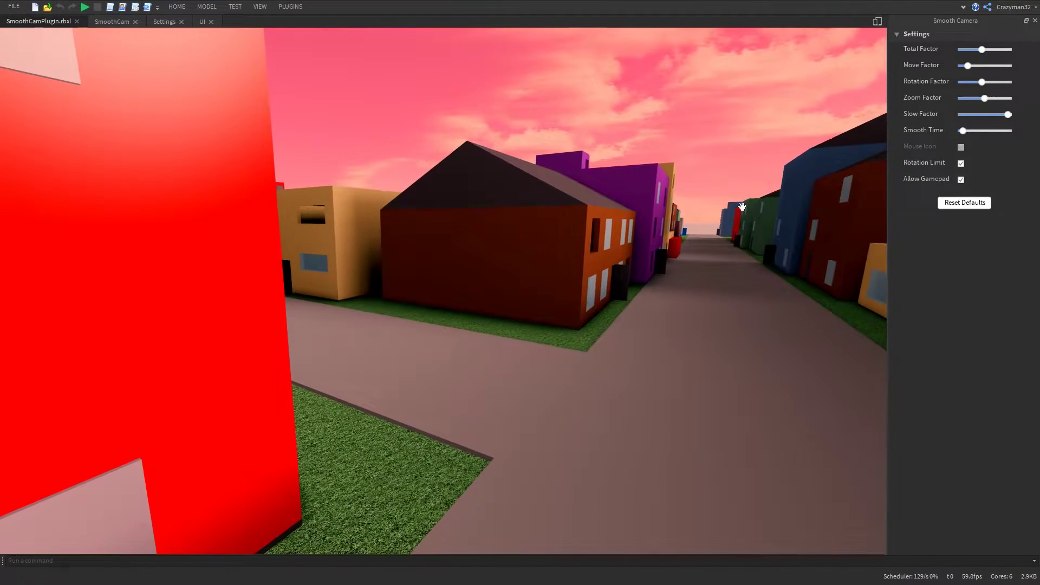
{"action": "key", "text": "w"}
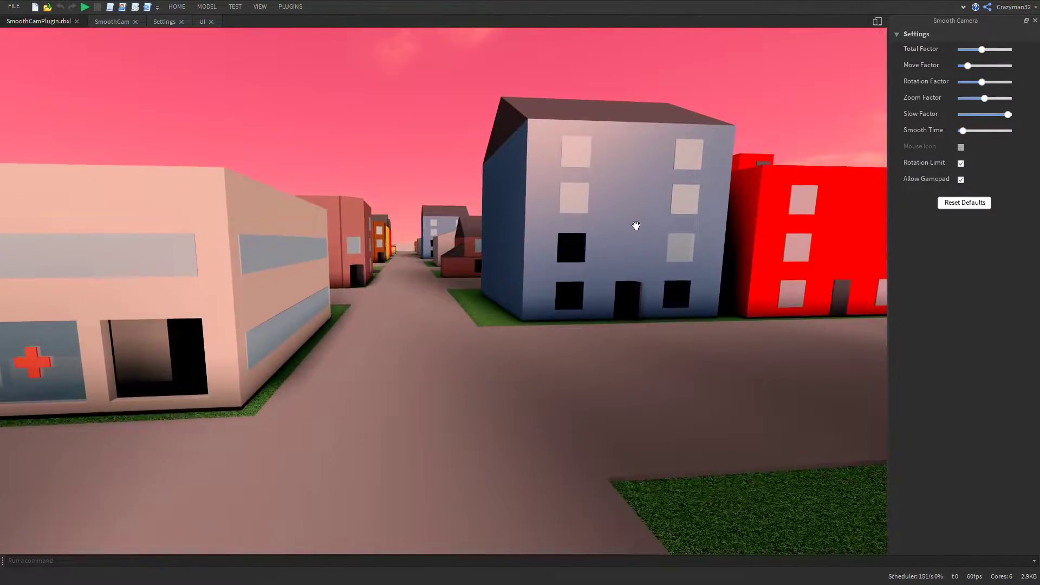
Lift the camera above the rooftops and tilt it past vertical until the town is upside down.
{"action": "right_click_drag", "start_coordinate": [636, 225], "coordinate": [787, 222]}
{"action": "right_click_drag", "start_coordinate": [609, 397], "coordinate": [609, 397]}
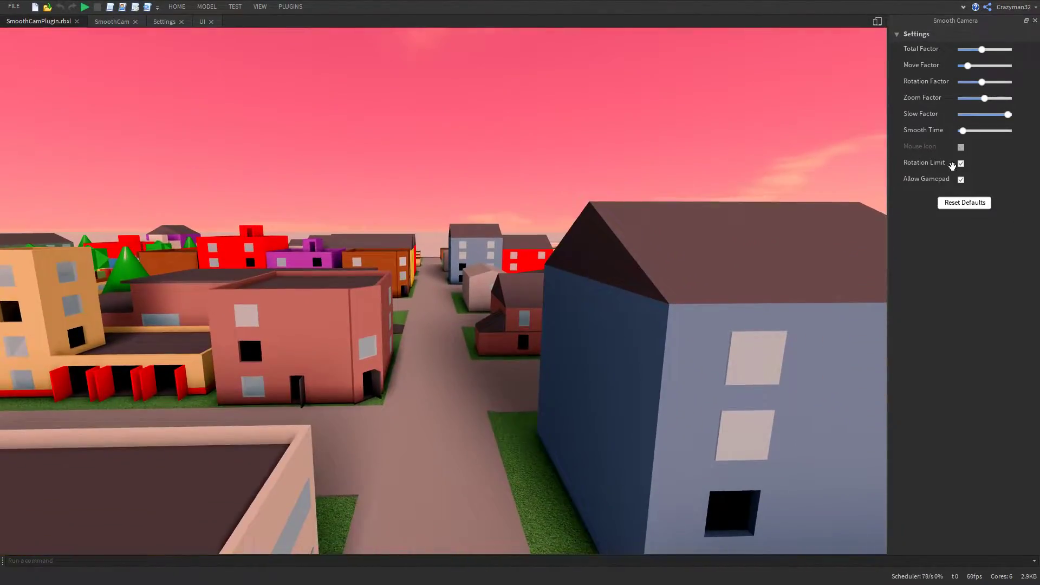
{"action": "right_click_drag", "start_coordinate": [629, 444], "coordinate": [630, 445]}
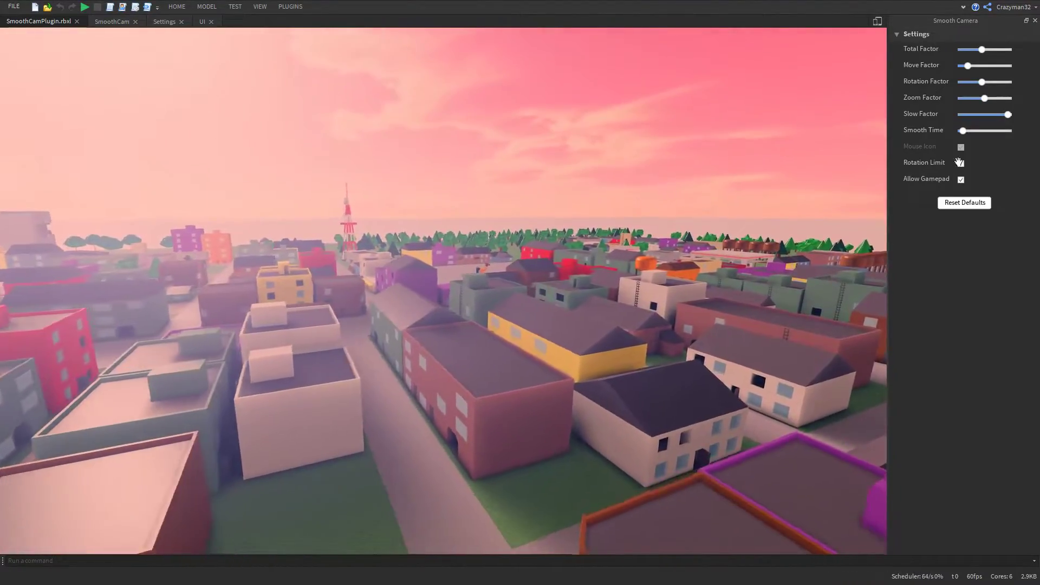
Re-enable Rotation Limit and fly along the street toward the tower and white chimney.
{"action": "left_click", "coordinate": [961, 164]}
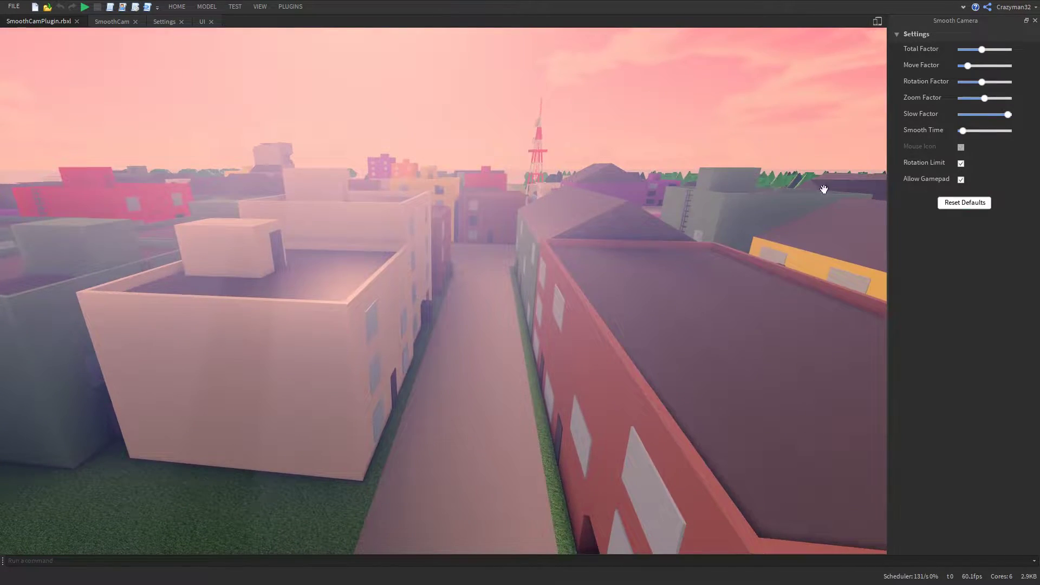
{"action": "key", "text": "w"}
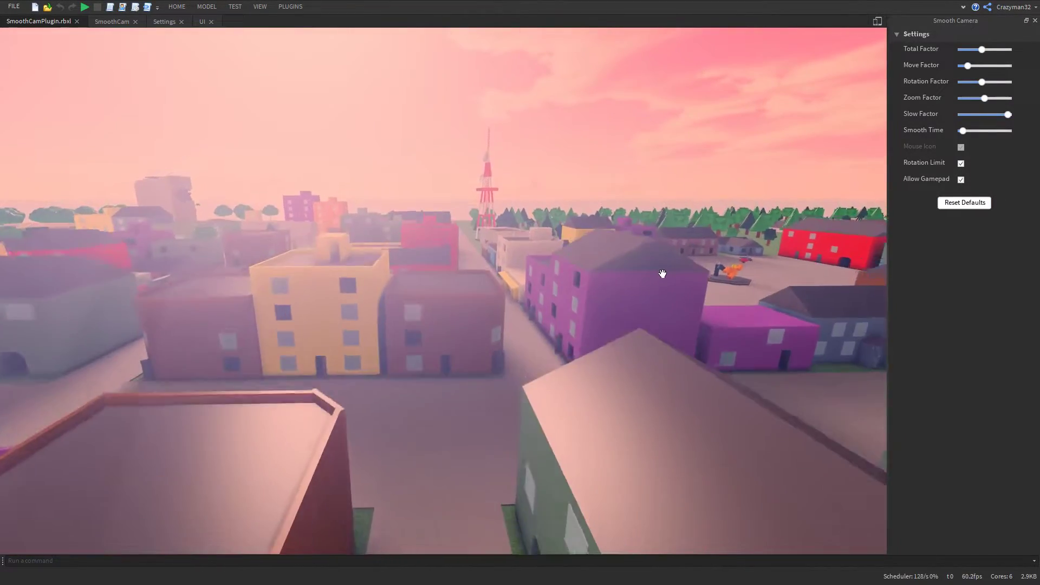
{"action": "right_click_drag", "start_coordinate": [662, 274], "coordinate": [667, 277]}
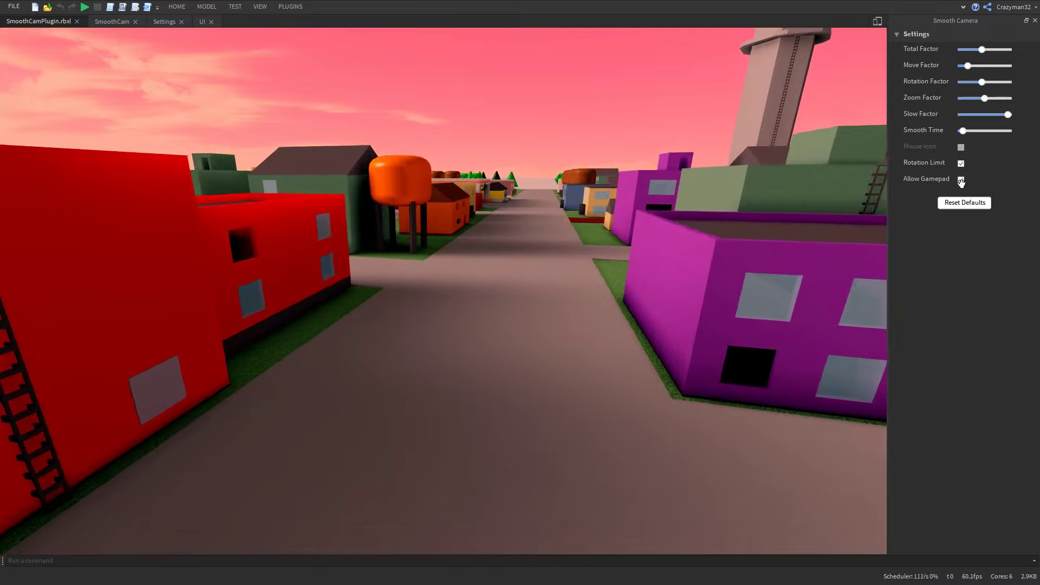
{"action": "right_click_drag", "start_coordinate": [663, 238], "coordinate": [812, 174]}
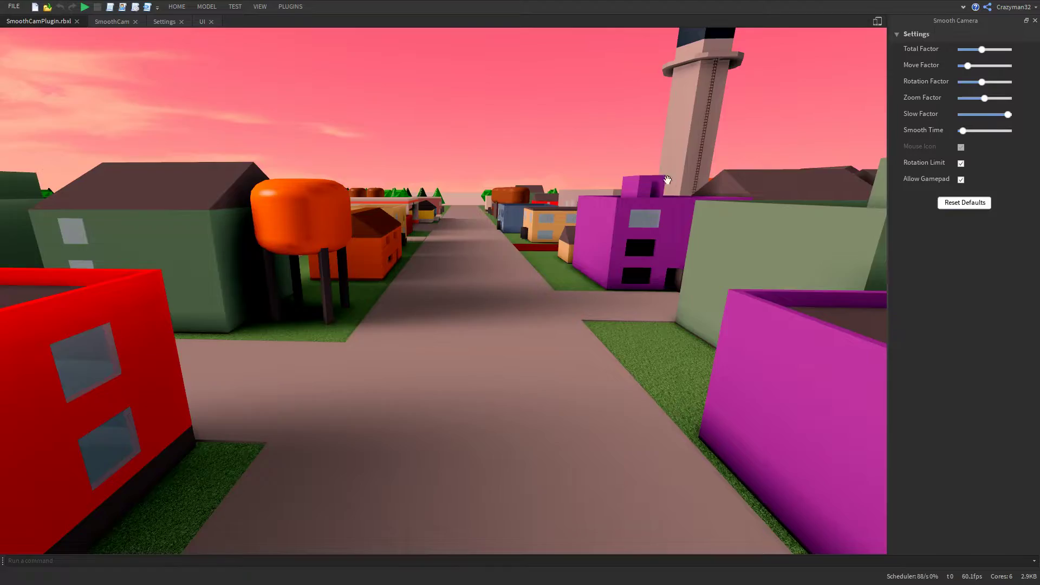
Fly past the orange tree and green building, down the street past the crane.
{"action": "right_click_drag", "start_coordinate": [667, 180], "coordinate": [713, 154]}
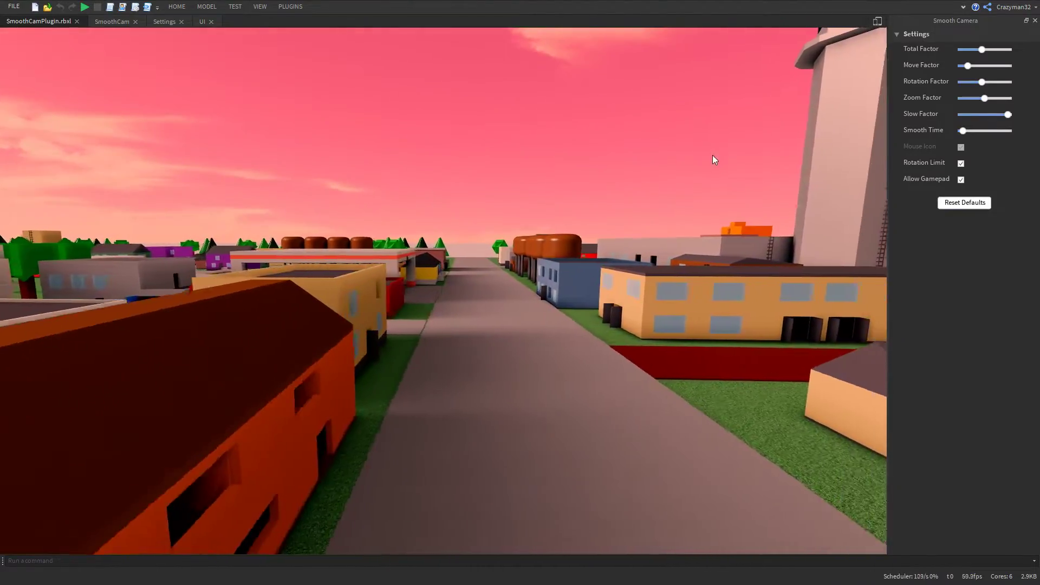
{"action": "key", "text": "w"}
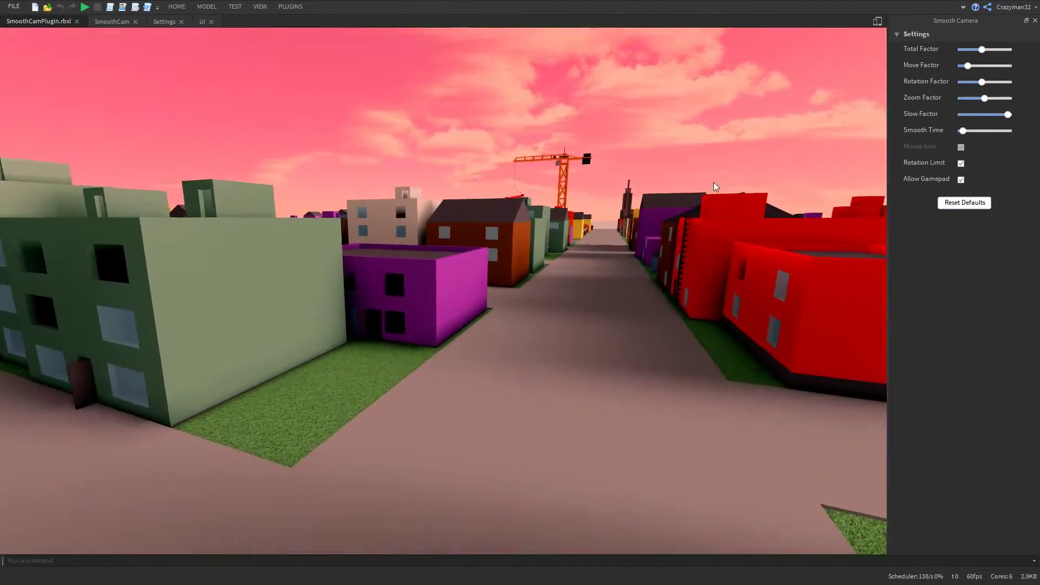
{"action": "key", "text": "w"}
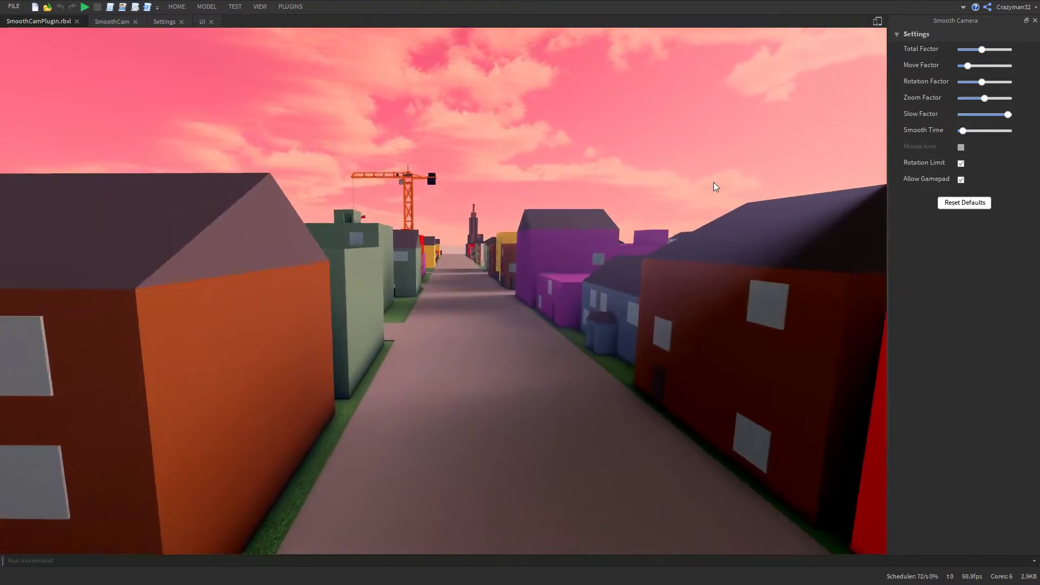
{"action": "key", "text": "w"}
{"action": "mouse_move", "coordinate": [717, 220]}
{"action": "right_mouse_down"}
{"action": "mouse_move", "coordinate": [734, 211]}
{"action": "mouse_move", "coordinate": [683, 216]}
{"action": "mouse_move", "coordinate": [700, 219]}
{"action": "right_mouse_up"}
{"action": "key", "text": "w"}
{"action": "key", "text": "w"}
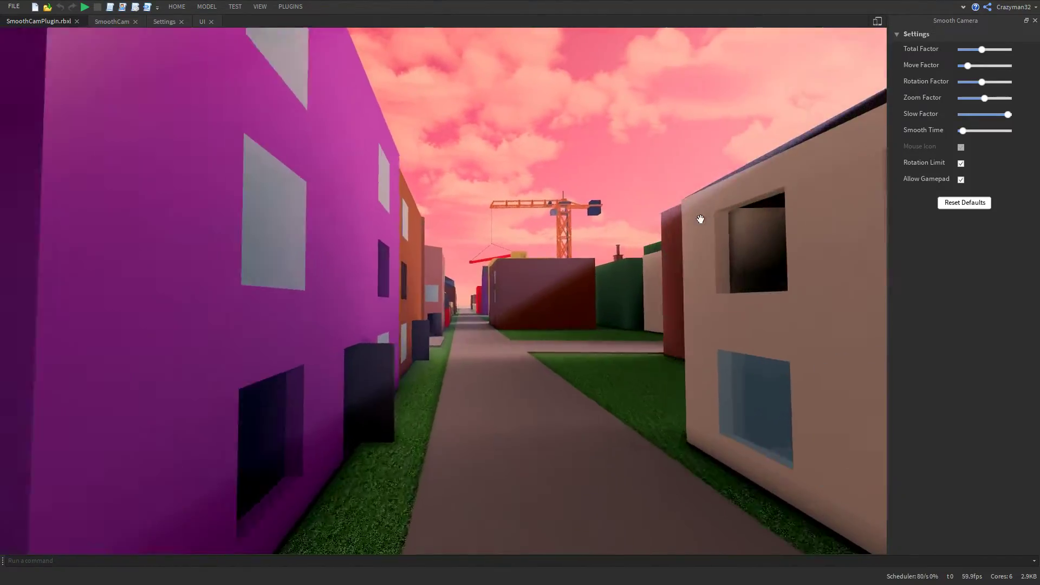